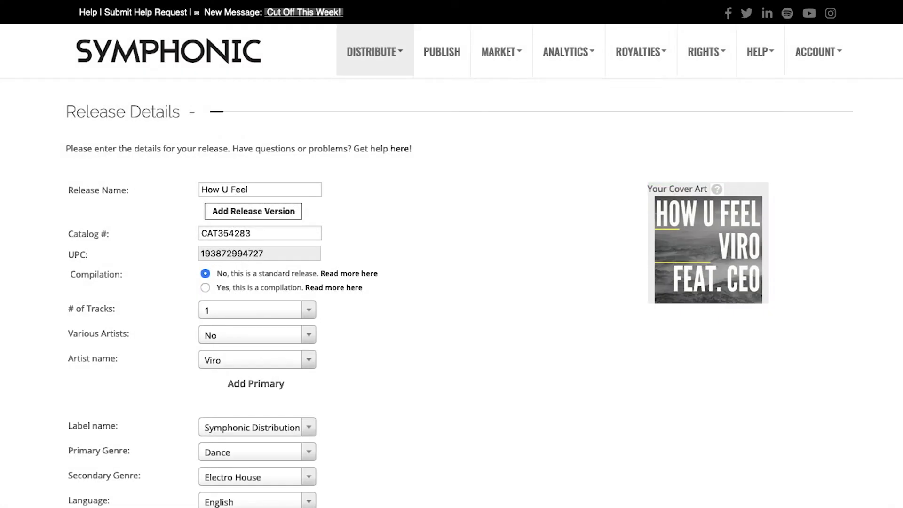
- Continue from the How U Feel release details to Step 2: Tracks for CAT354283
scroll(619, 460, "down", 6)
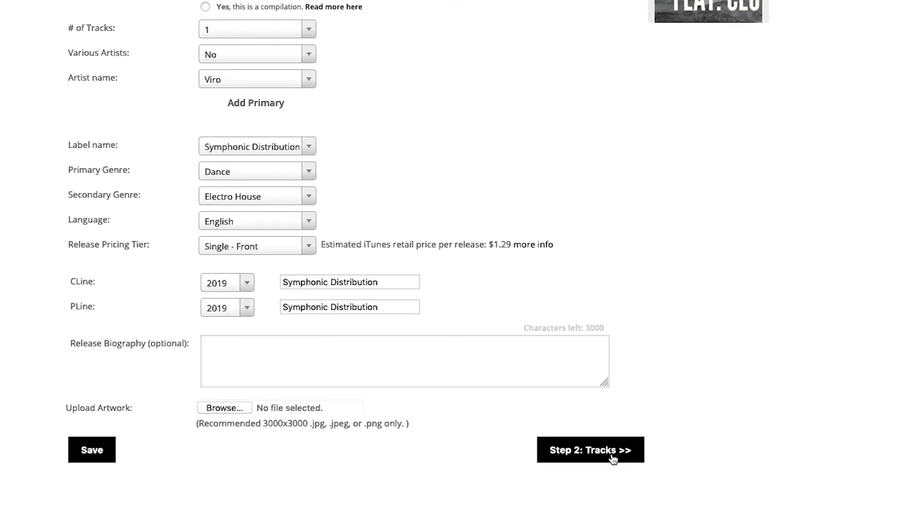
left_click(611, 458)
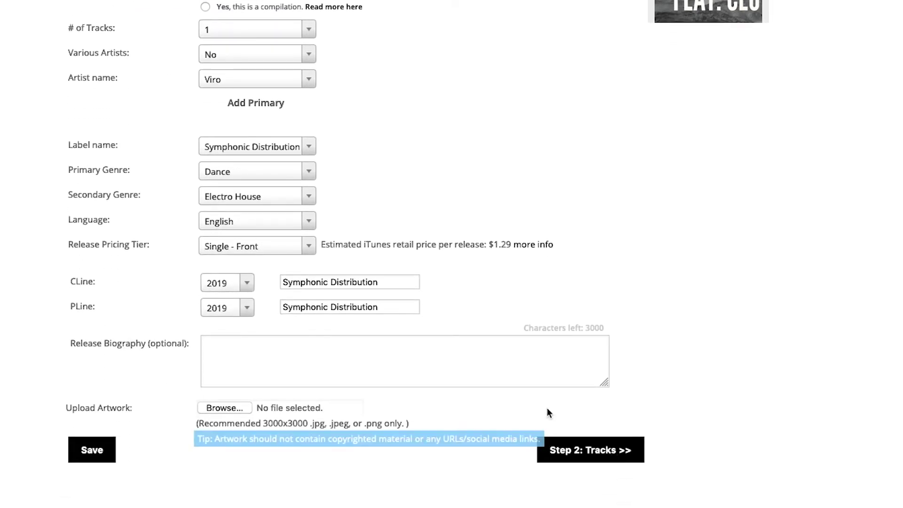
left_click(372, 65)
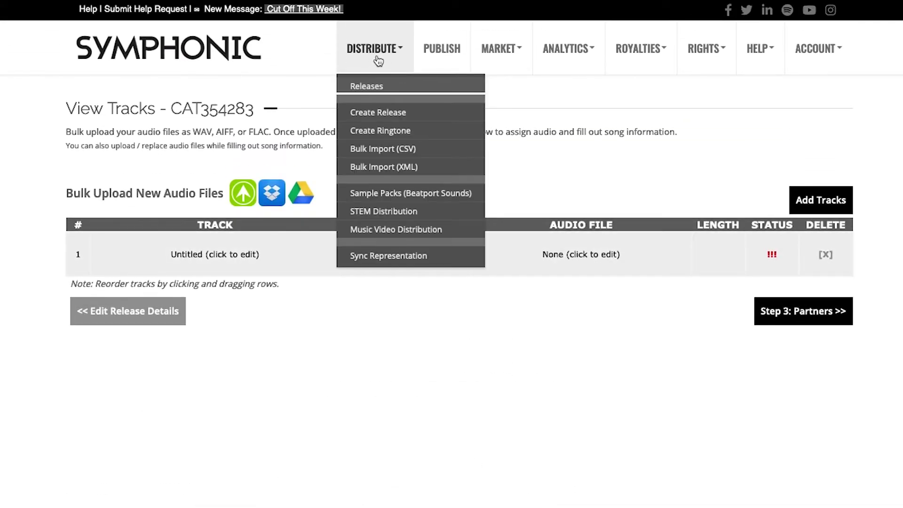
left_click(367, 88)
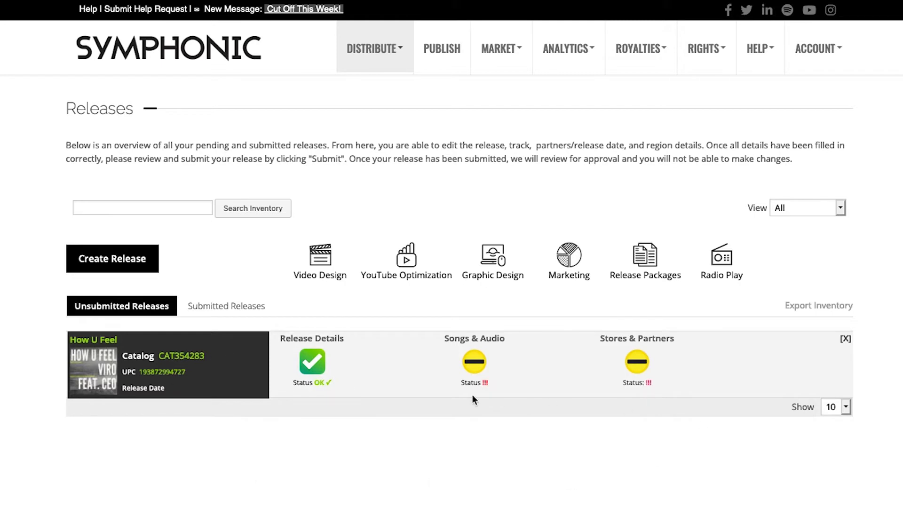
left_click(478, 374)
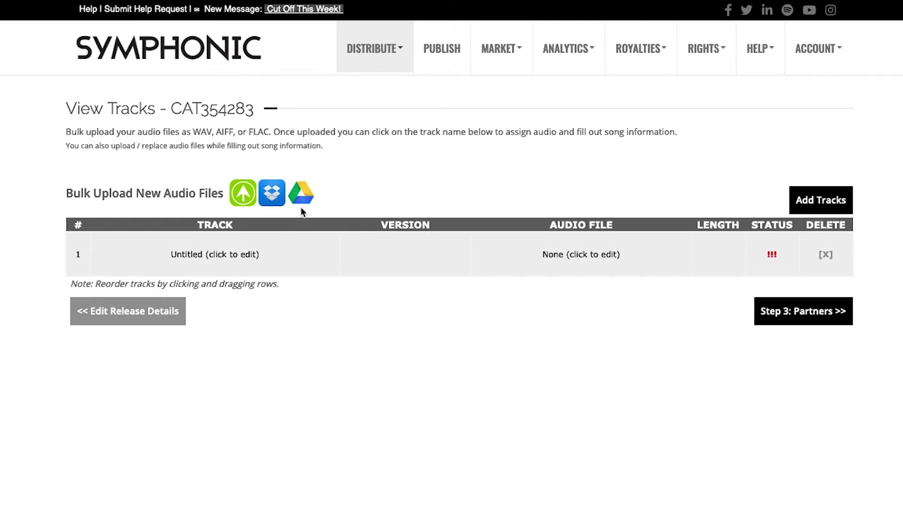
left_click(242, 198)
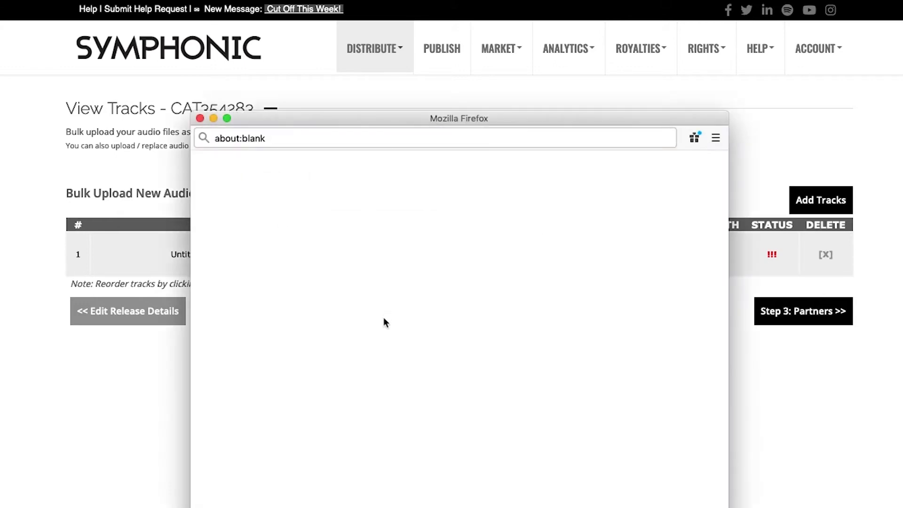
- Upload Viro feat. CEO - How U Feel.wav from the Desktop and confirm the finished 73 MB upload
left_click(248, 442)
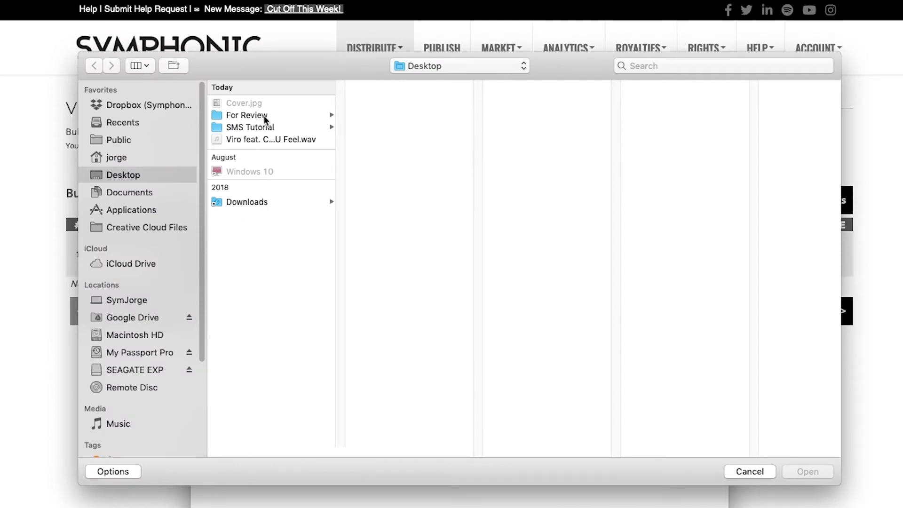
left_click(281, 141)
left_click(821, 472)
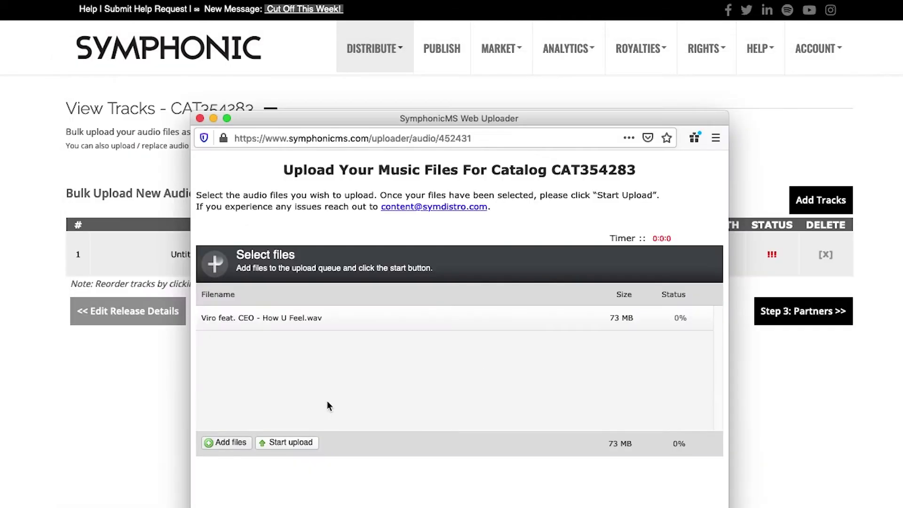
left_click(290, 443)
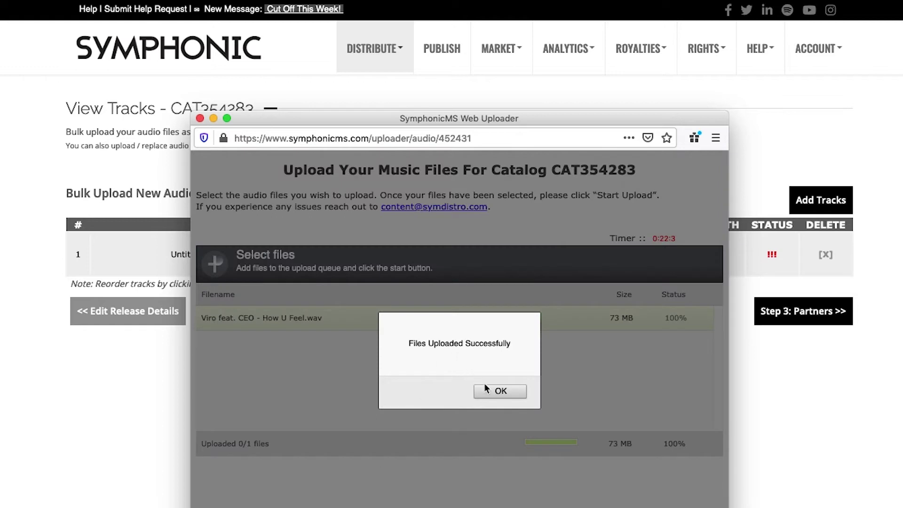
left_click(496, 393)
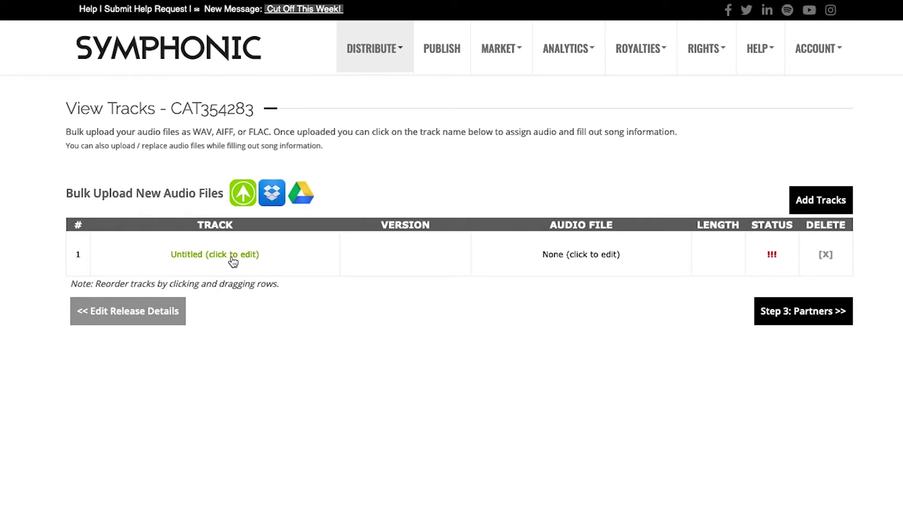
- Name track 1 'How U Feel' and attach Viro_feat._CEO___How_U_Feel.wav (07:13) as its audio
left_click(233, 261)
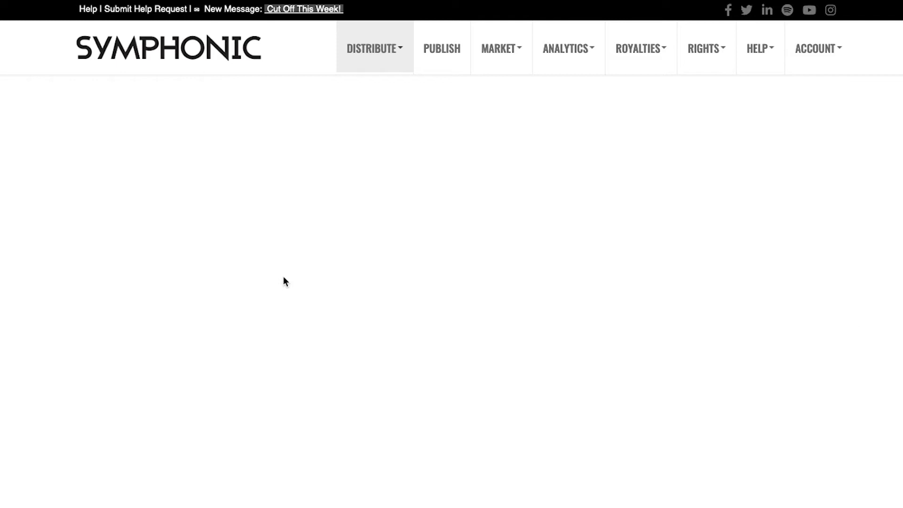
left_click(235, 177)
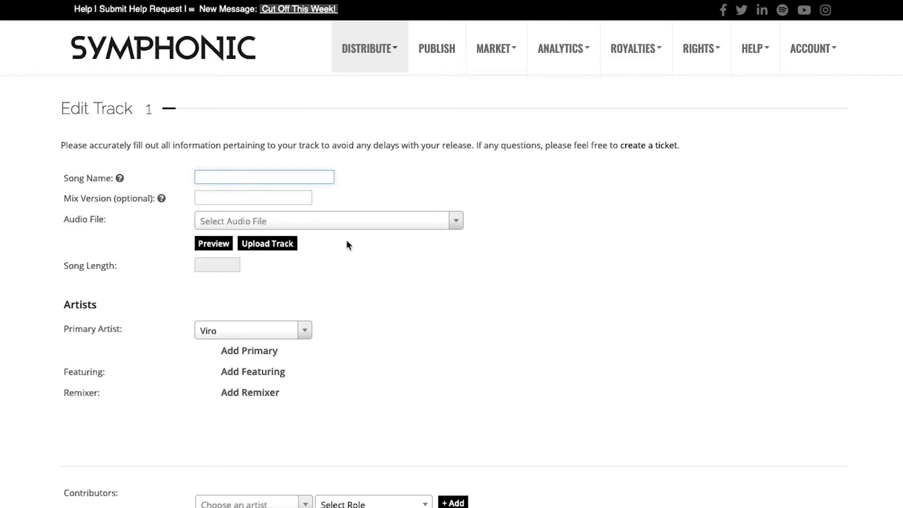
scroll(360, 241, "down", 1)
scroll(360, 241, "up", 1)
scroll(360, 242, "down", 1)
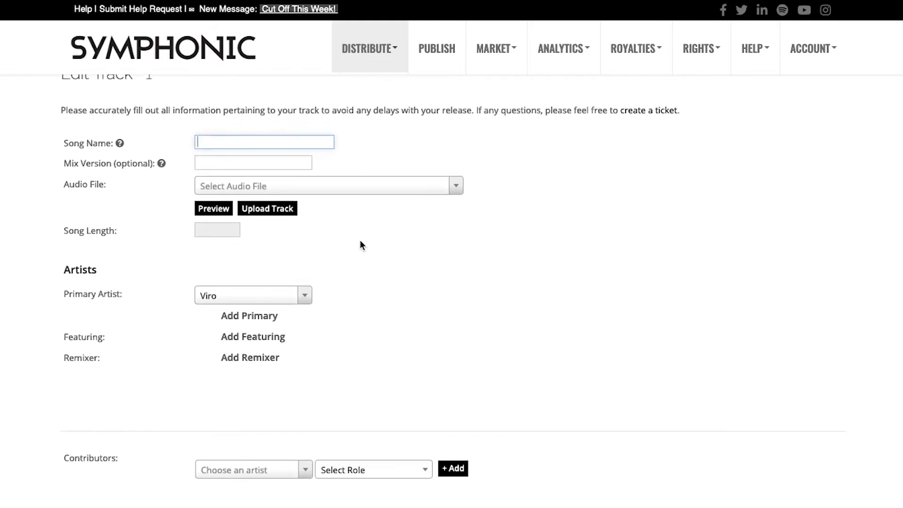
scroll(360, 243, "up", 1)
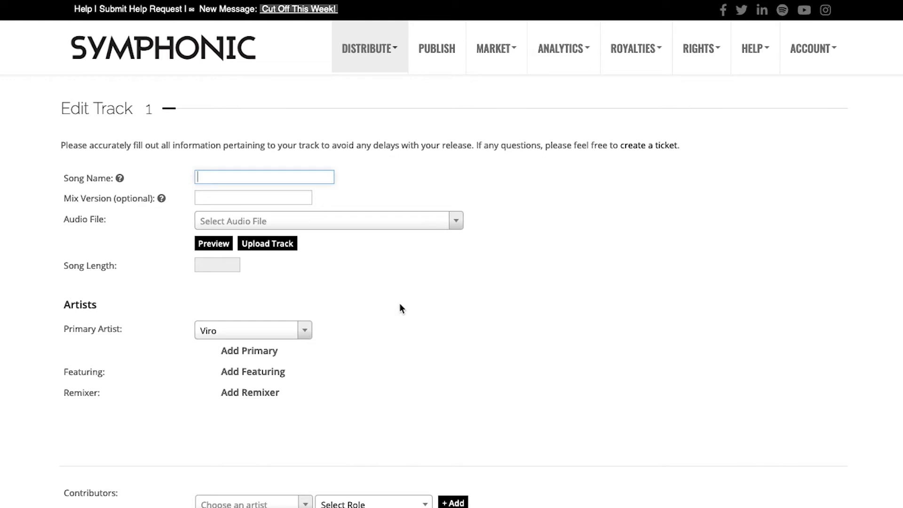
scroll(399, 315, "down", 1)
scroll(400, 334, "up", 1)
type("H")
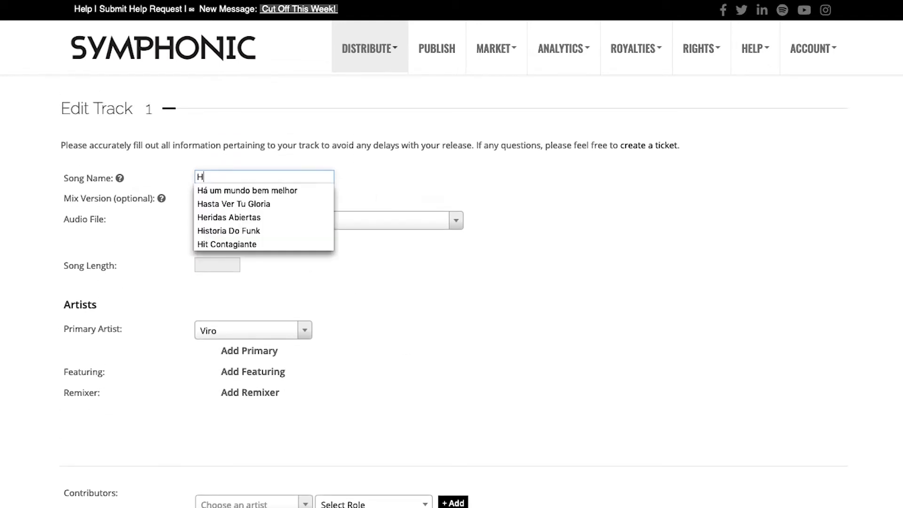
type("ow U Feel")
left_click(392, 219)
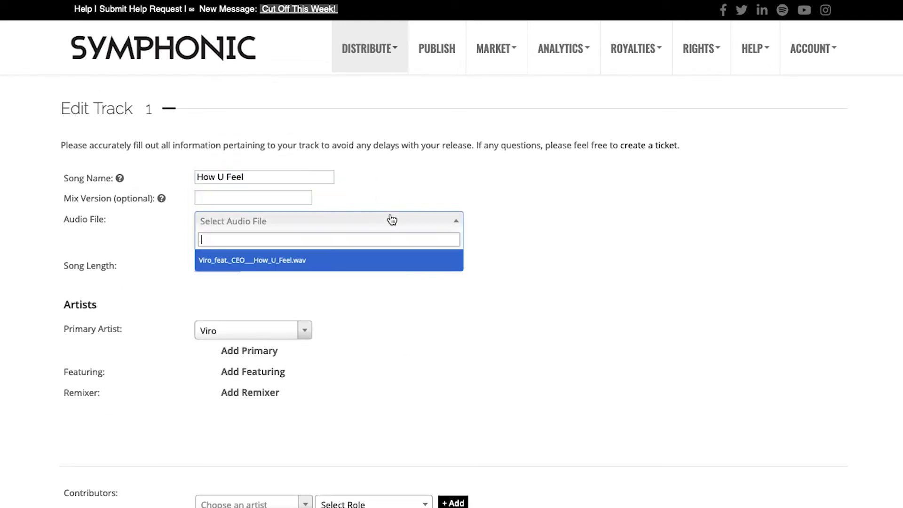
left_click(310, 261)
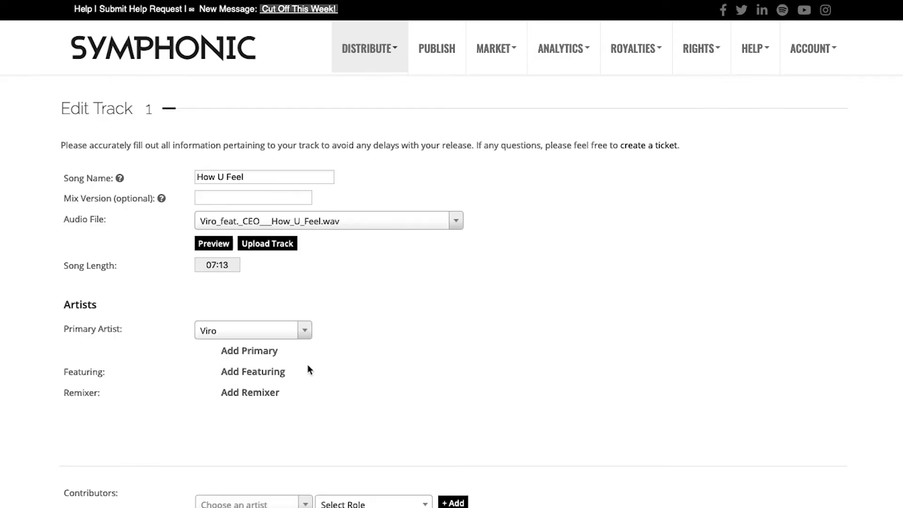
- Add CEO as featuring artist on track 1, creating CEO as a new artist
left_click(276, 371)
left_click(258, 378)
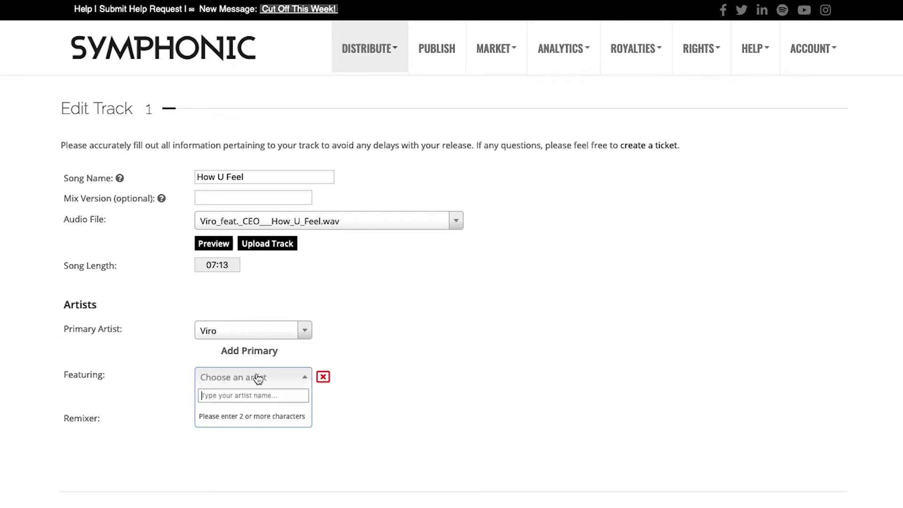
type("CEO")
left_click(258, 431)
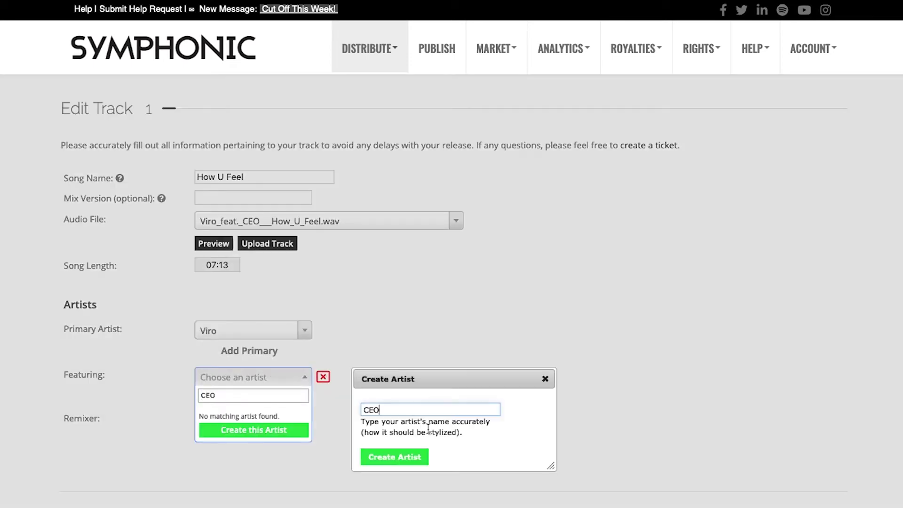
left_click(410, 458)
scroll(393, 449, "down", 2)
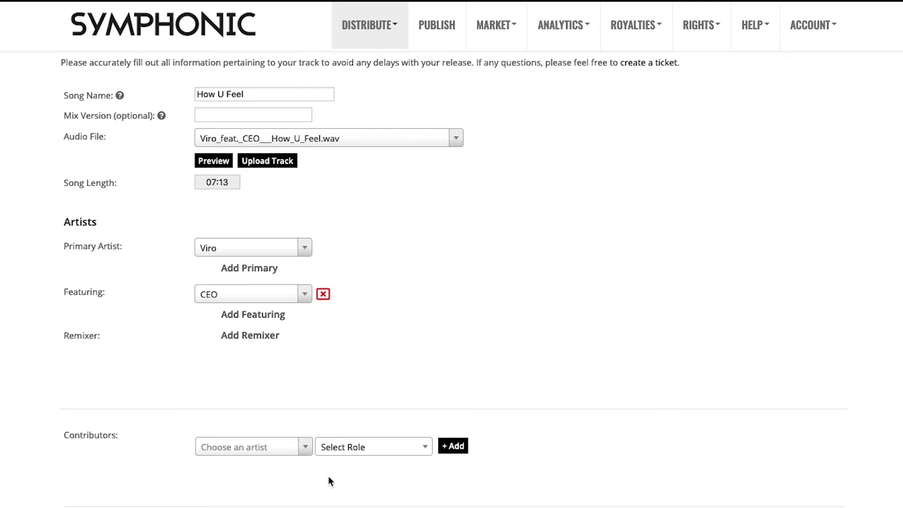
- Look through the contributor artist search and role list, leaving both unset
left_click(281, 453)
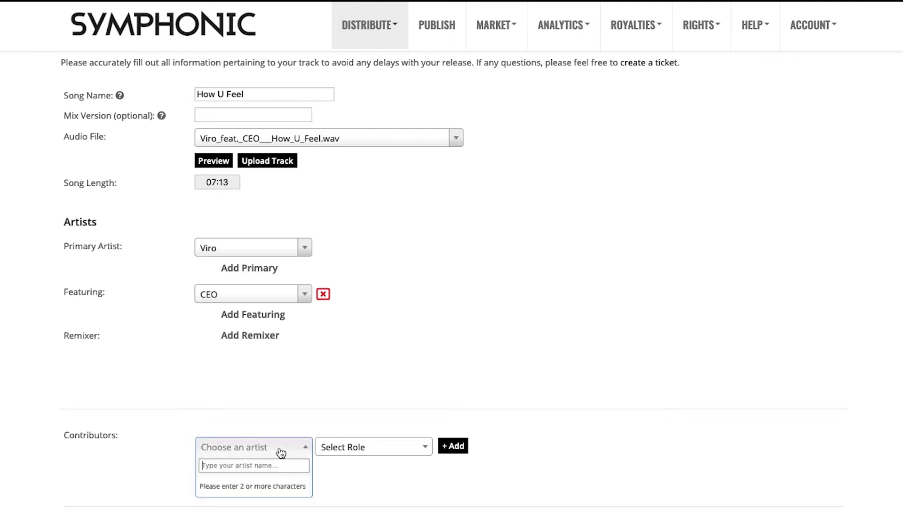
left_click(330, 432)
left_click(349, 454)
scroll(369, 489, "down", 5)
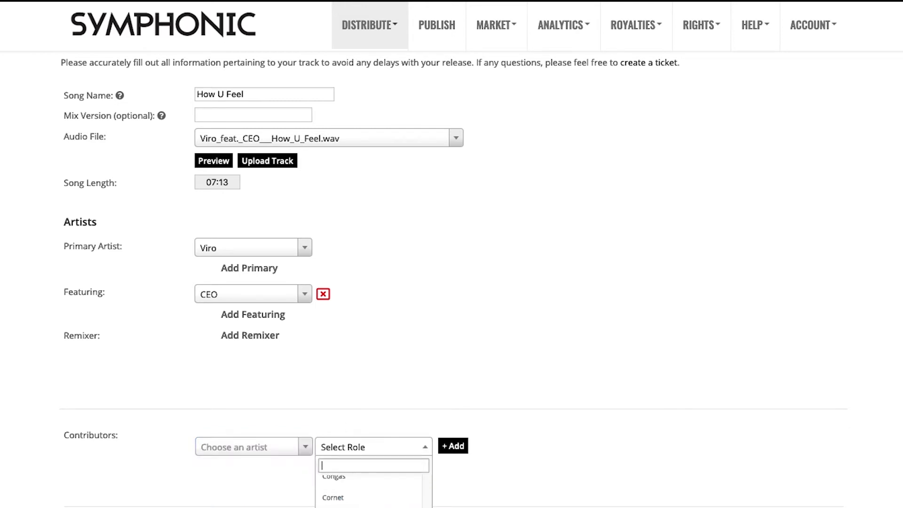
left_click(752, 459)
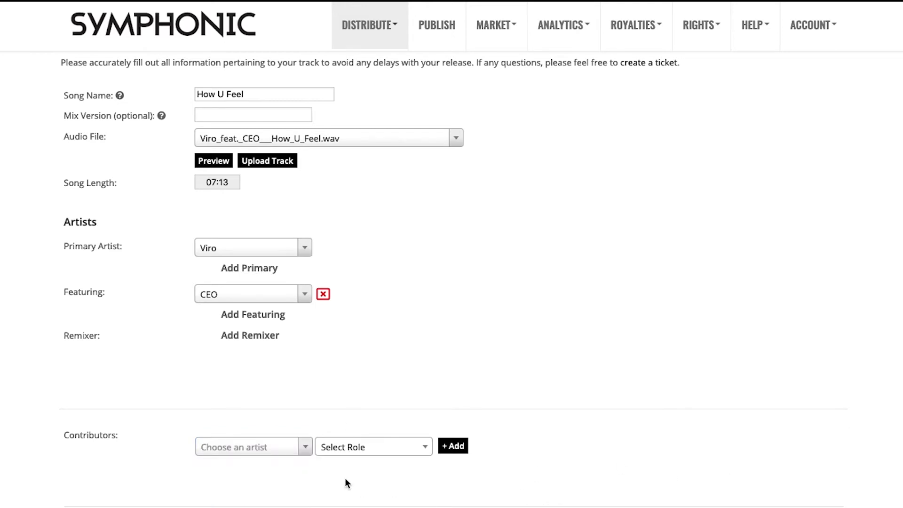
scroll(343, 479, "up", 2)
scroll(337, 483, "down", 2)
scroll(285, 486, "down", 3)
scroll(217, 389, "down", 4)
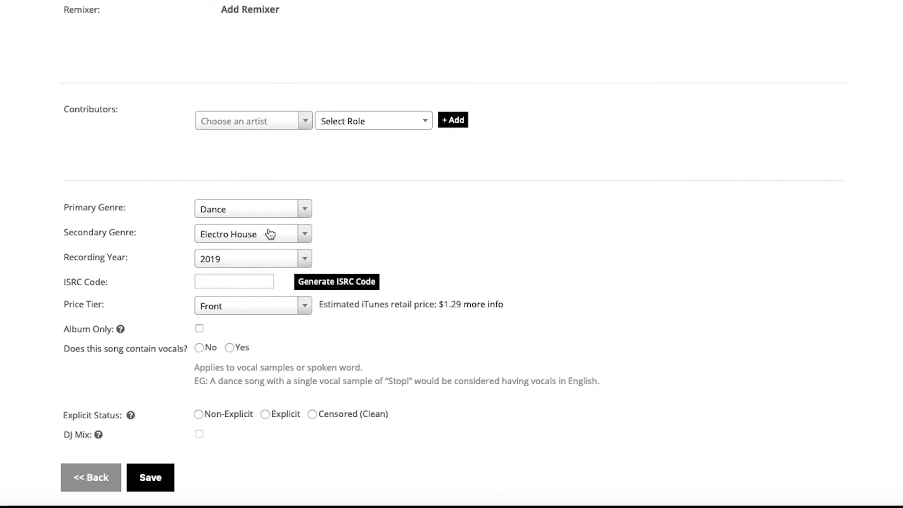
- Keep Electro House as secondary genre and generate ISRC code GBWUL1957841
left_click(294, 239)
left_click(466, 238)
left_click(334, 284)
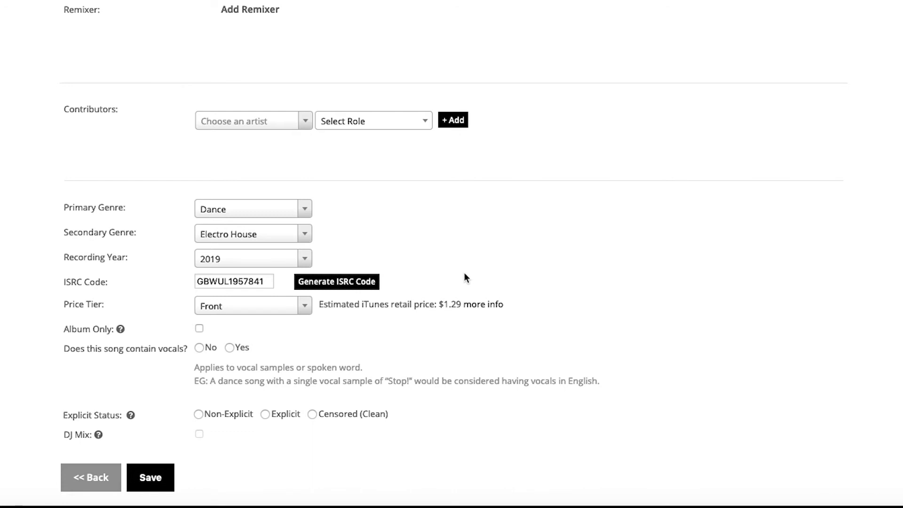
- Try the Back price tier, then return it to Front ($1.29 on iTunes)
left_click(290, 312)
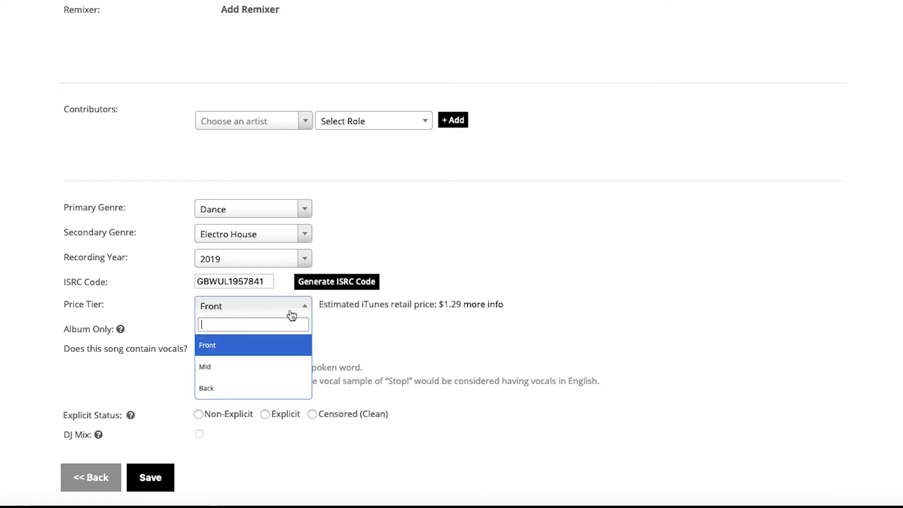
left_click(271, 387)
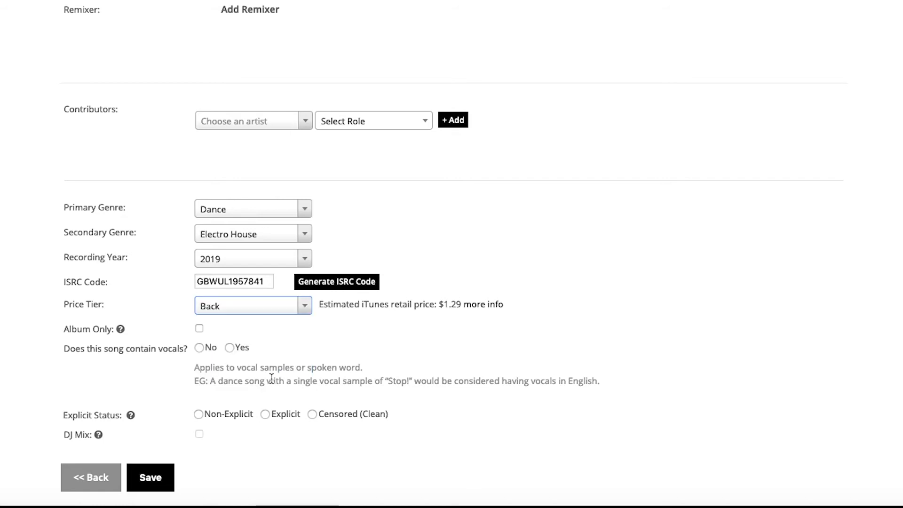
left_click(272, 311)
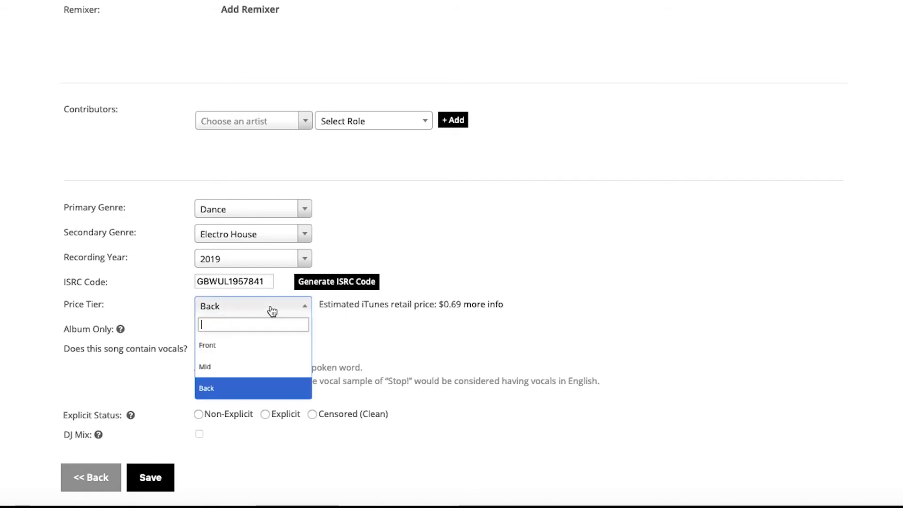
left_click(243, 347)
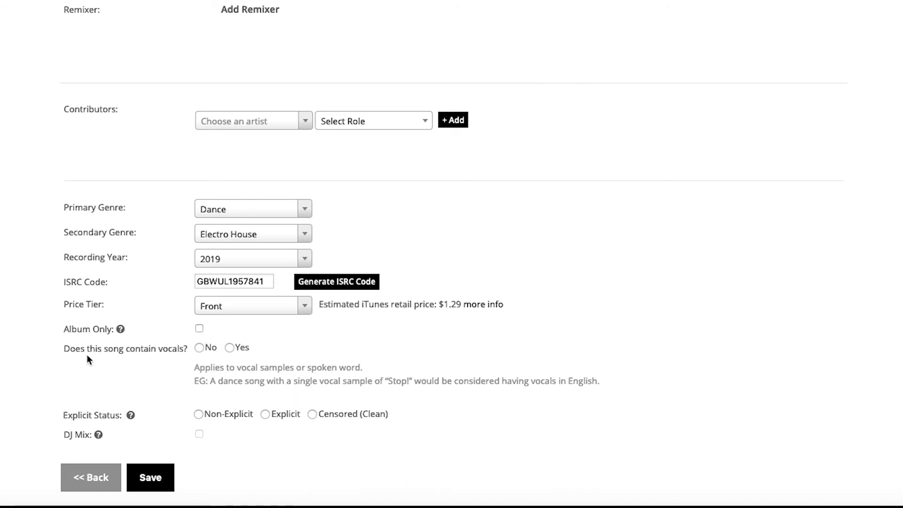
- Mark the track as having English vocals and Non-Explicit, then save the track details
left_click(229, 347)
scroll(476, 349, "down", 3)
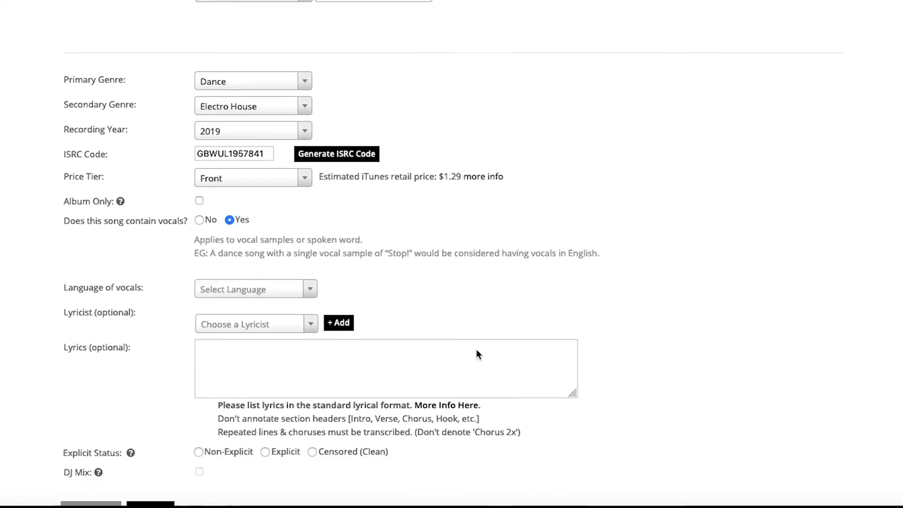
left_click(254, 288)
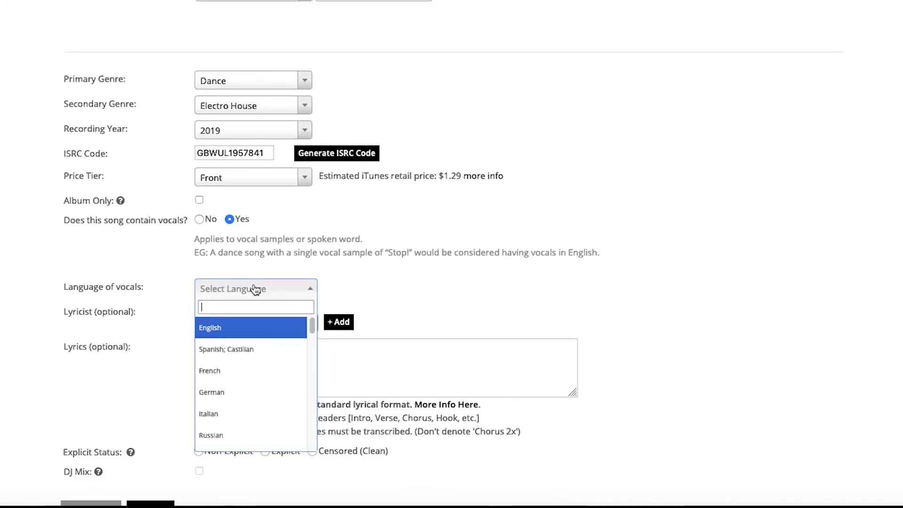
left_click(240, 331)
scroll(377, 303, "down", 1)
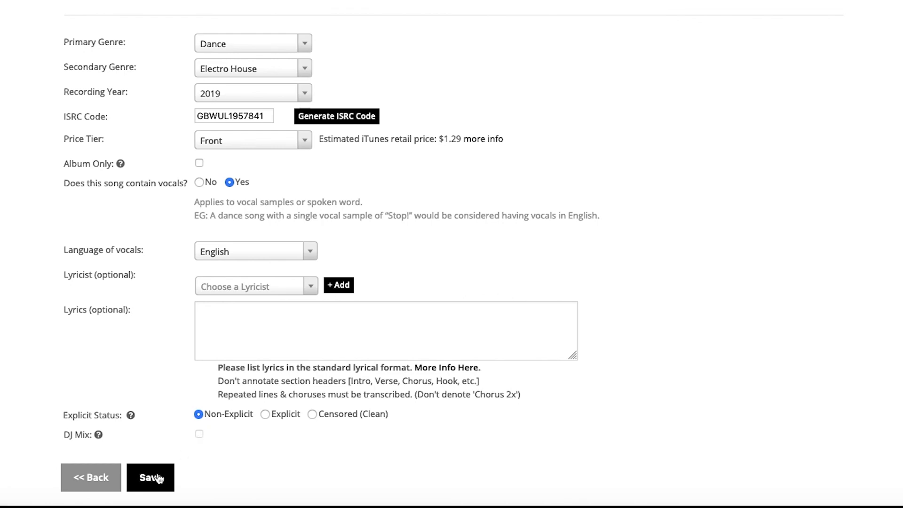
scroll(157, 434, "up", 1)
scroll(157, 436, "down", 1)
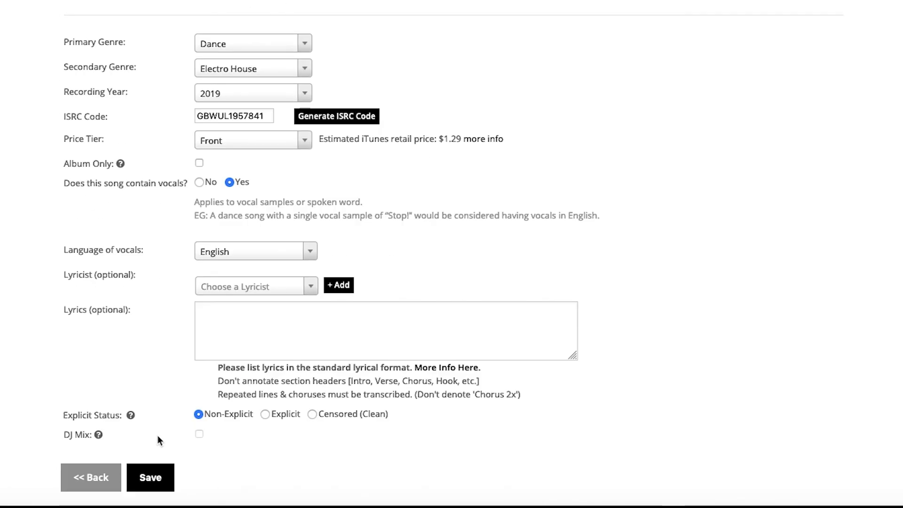
left_click(156, 476)
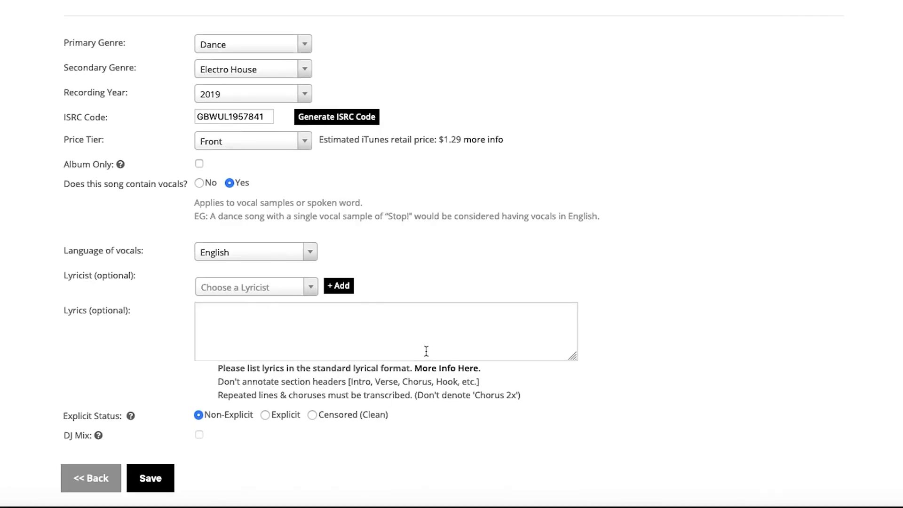